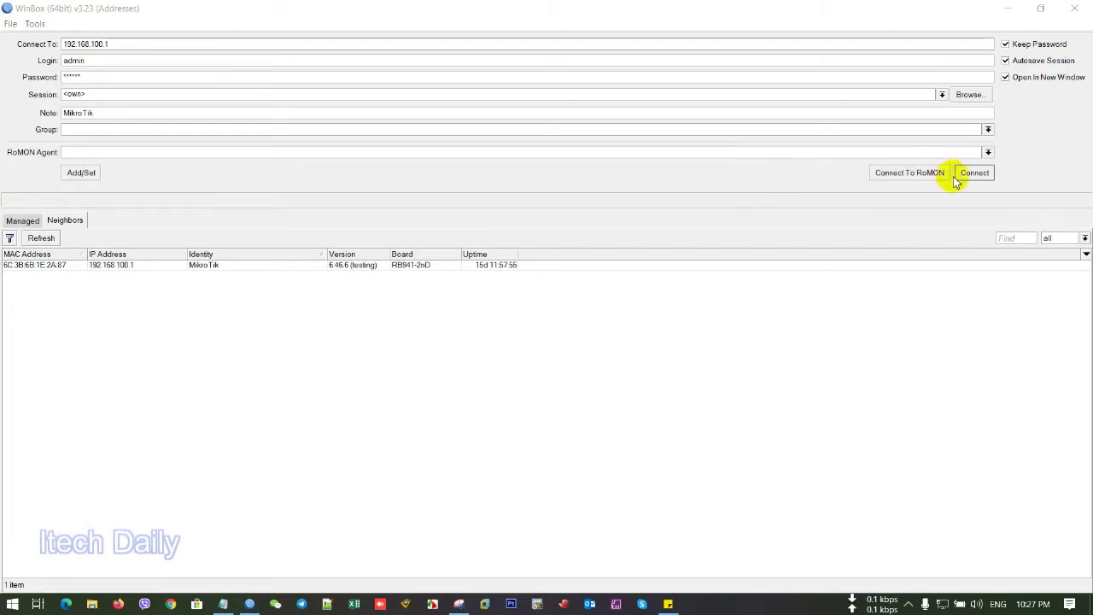
Step: Connect to the router at 192.168.100.1 using the saved login and password
{"action": "left_click_drag", "start_coordinate": [122, 43], "coordinate": [12, 42]}
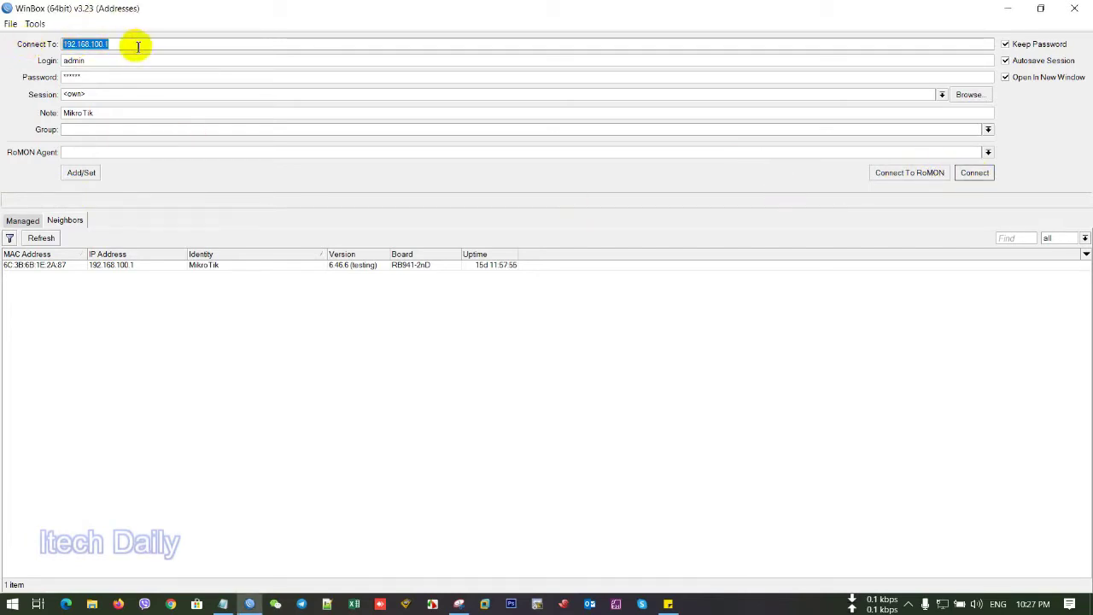
{"action": "left_click", "coordinate": [975, 173]}
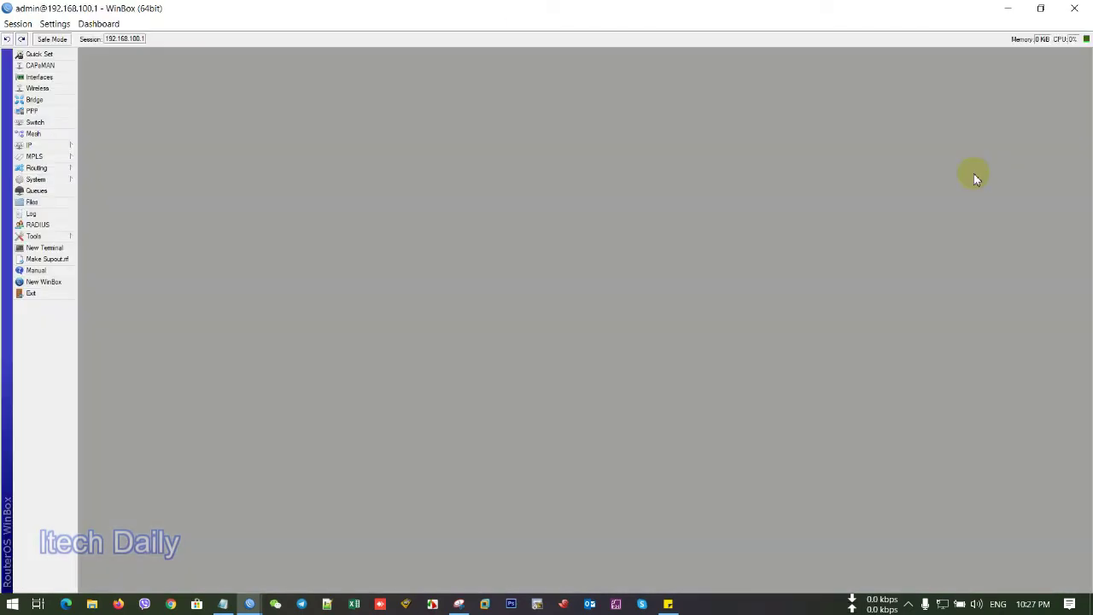
Step: Zoom in the interface and close the Firewall and Interface List windows
{"action": "left_click", "coordinate": [55, 24]}
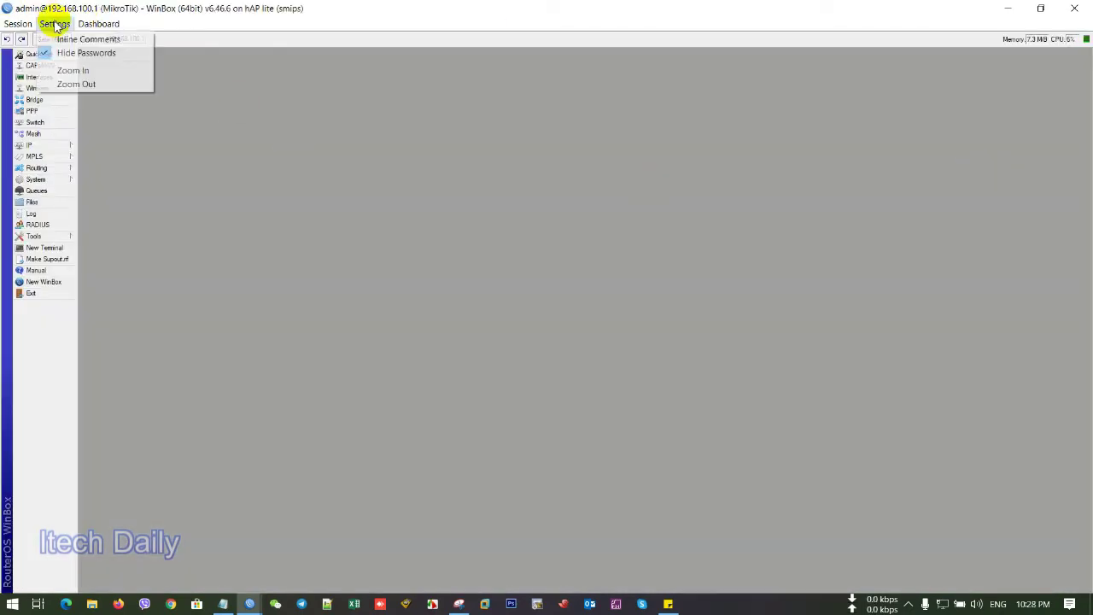
{"action": "left_click", "coordinate": [75, 71]}
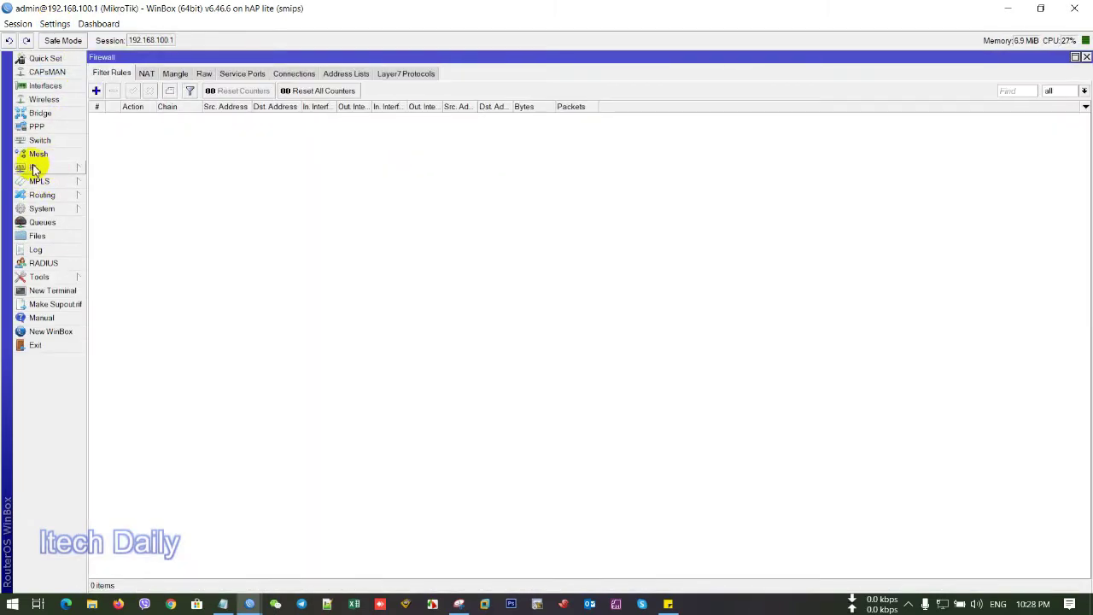
{"action": "left_click", "coordinate": [1085, 57]}
{"action": "left_click", "coordinate": [1085, 82]}
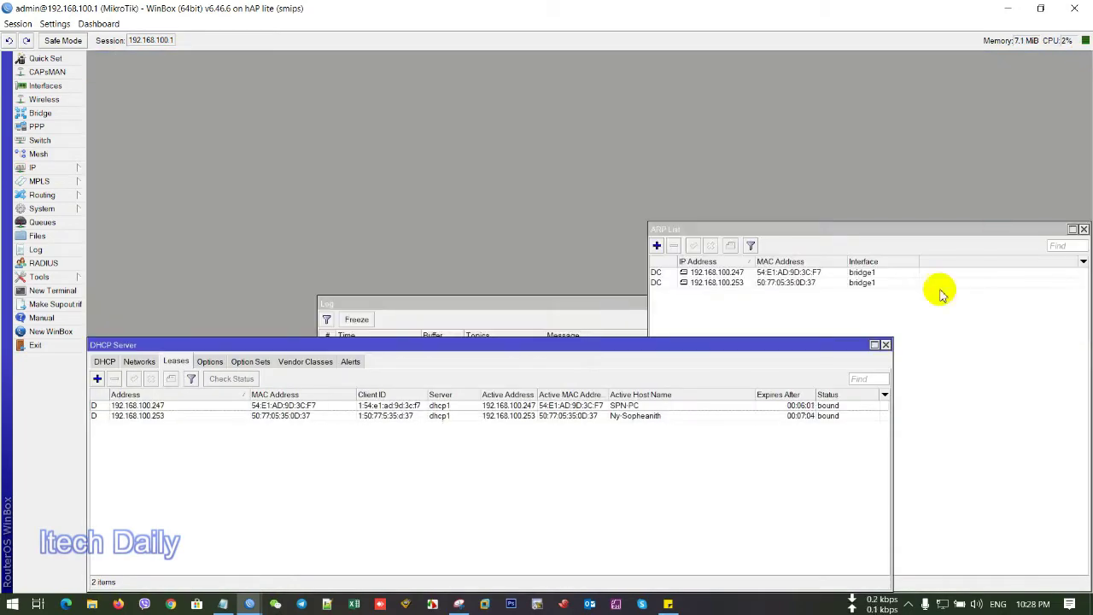
Step: Close the leftover DHCP Server, ARP List and Log windows
{"action": "left_click", "coordinate": [887, 345]}
{"action": "left_click", "coordinate": [1084, 229]}
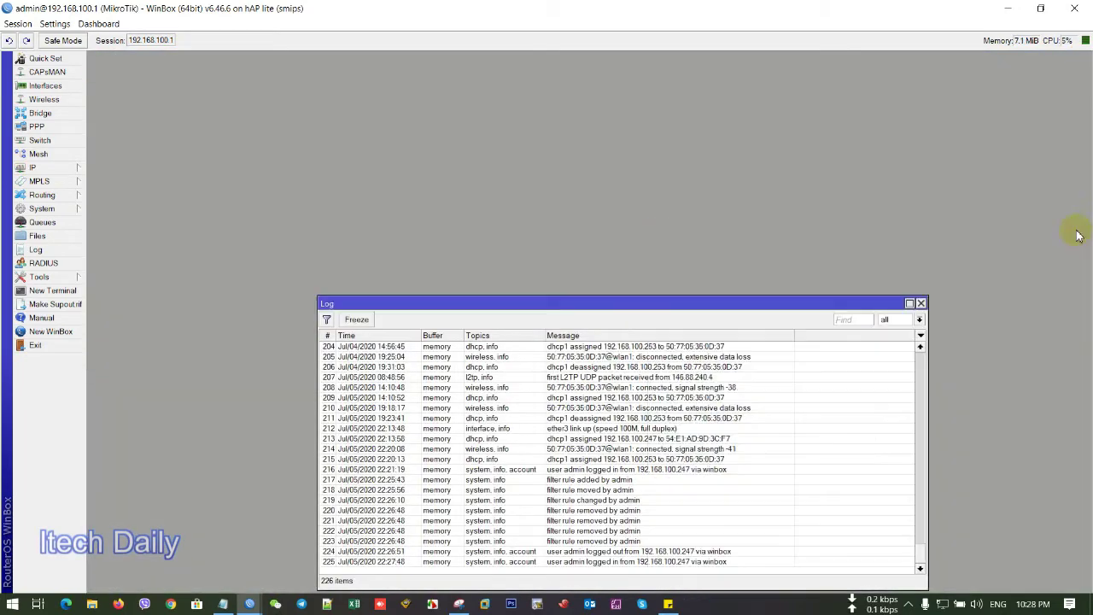
{"action": "left_click", "coordinate": [921, 304]}
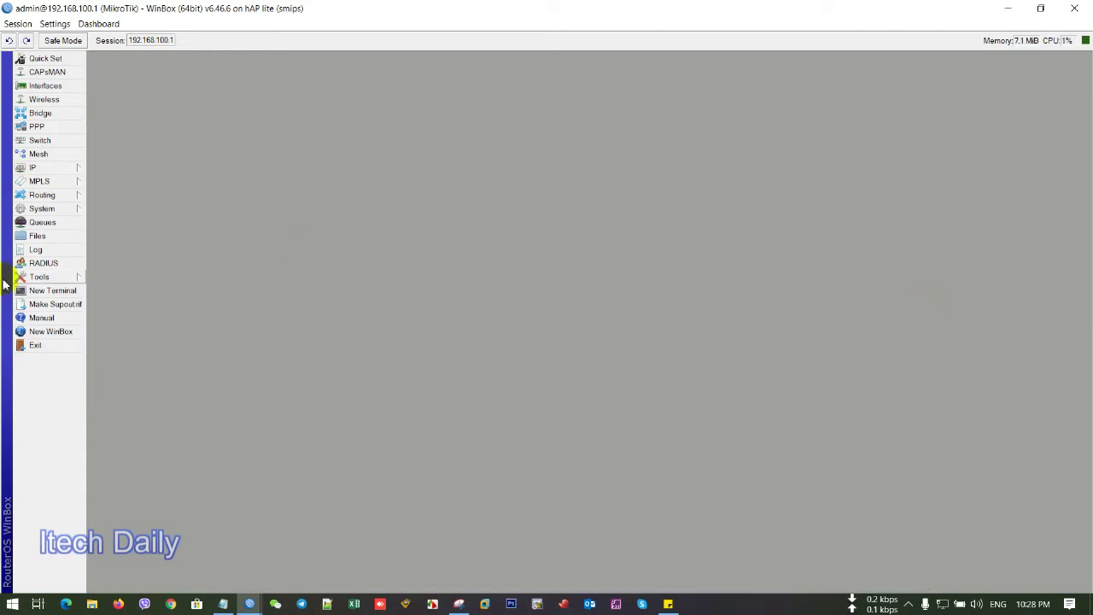
{"action": "left_click", "coordinate": [58, 168]}
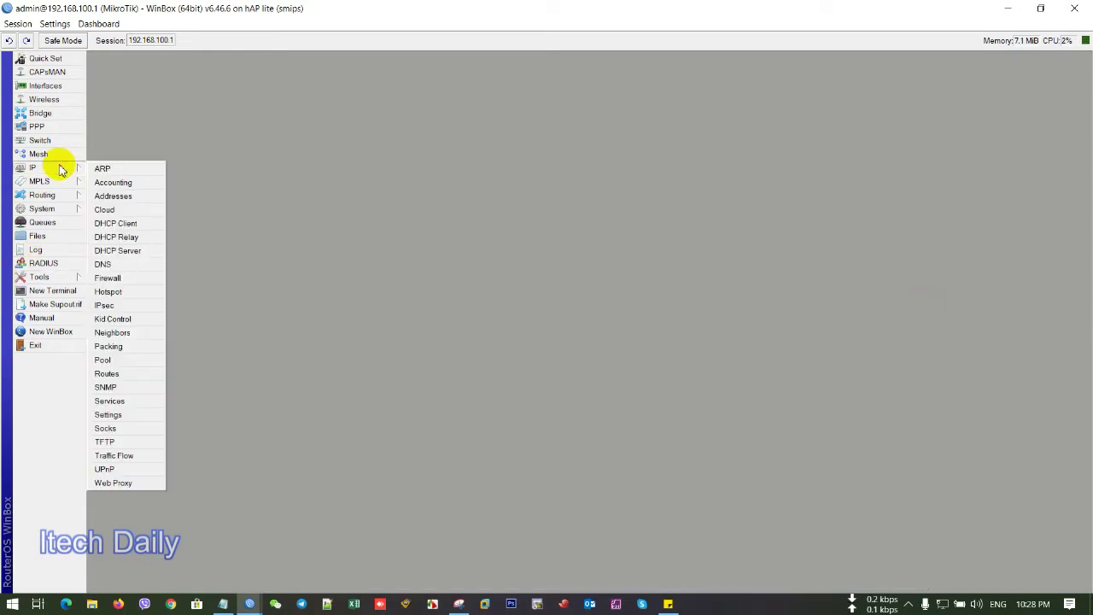
Step: Open the ARP List and position it at the centre of the workspace
{"action": "left_click", "coordinate": [120, 170]}
{"action": "left_click_drag", "start_coordinate": [751, 231], "coordinate": [474, 166]}
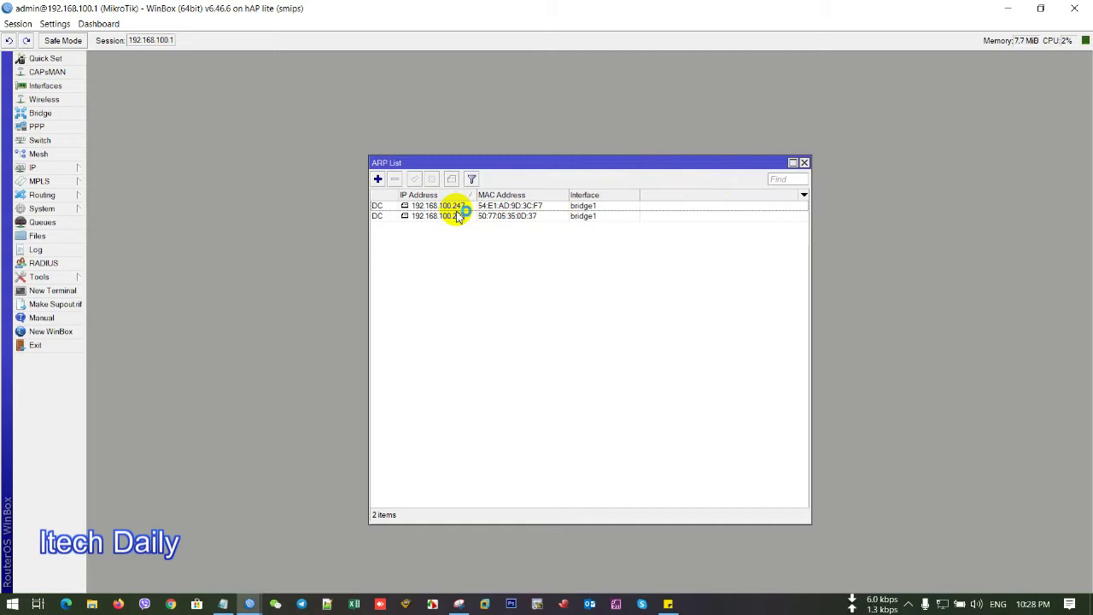
{"action": "left_click_drag", "start_coordinate": [536, 164], "coordinate": [537, 150]}
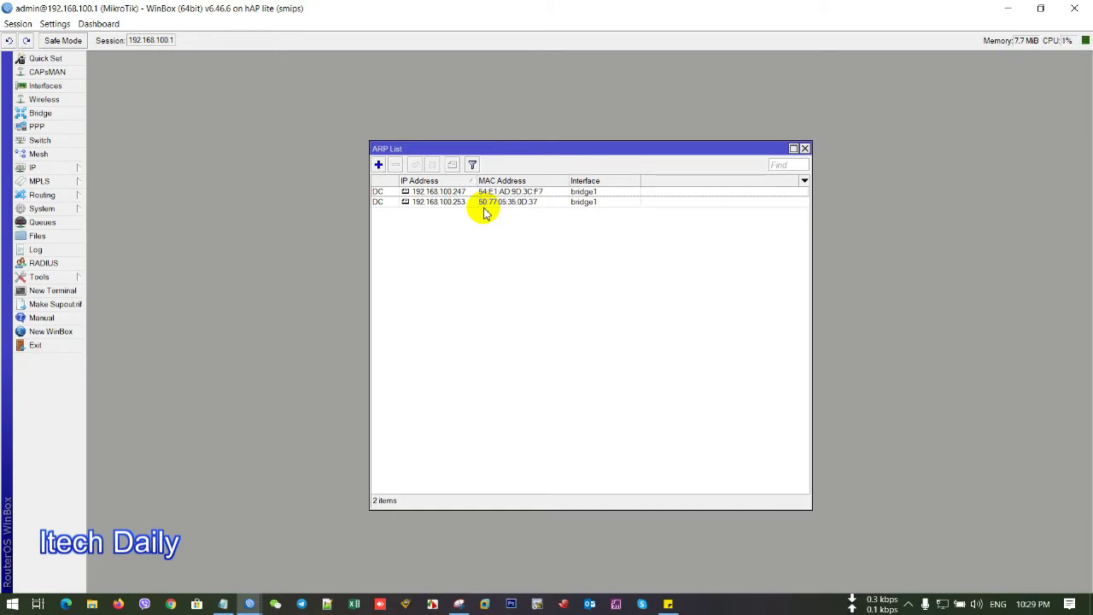
Step: Open the DHCP Server leases and compare the 192.168.100.247 and 192.168.100.253 entries
{"action": "left_click", "coordinate": [36, 168]}
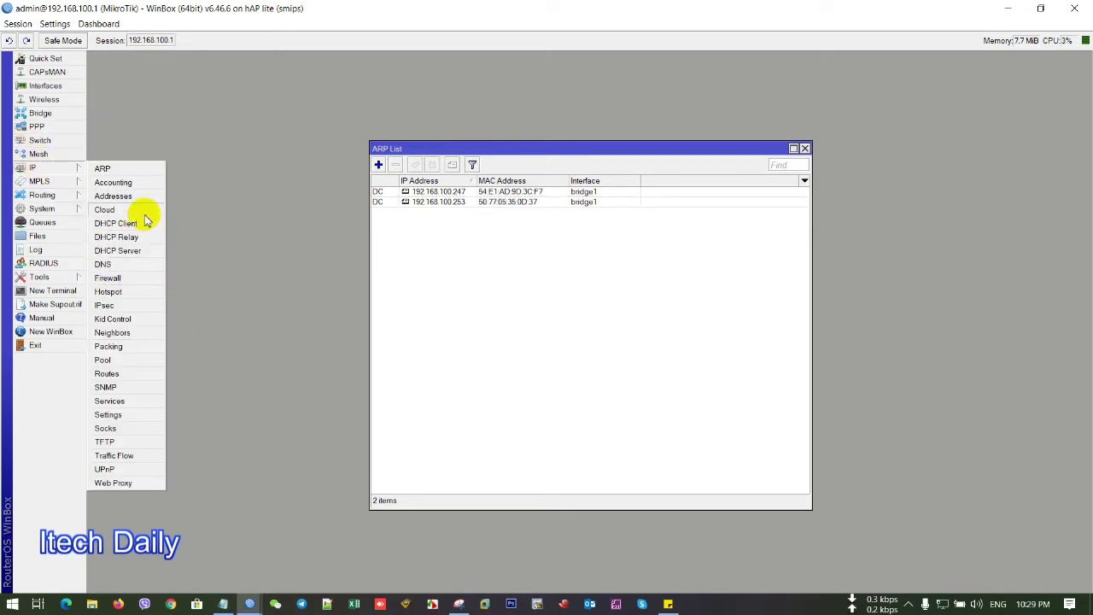
{"action": "left_click", "coordinate": [126, 251]}
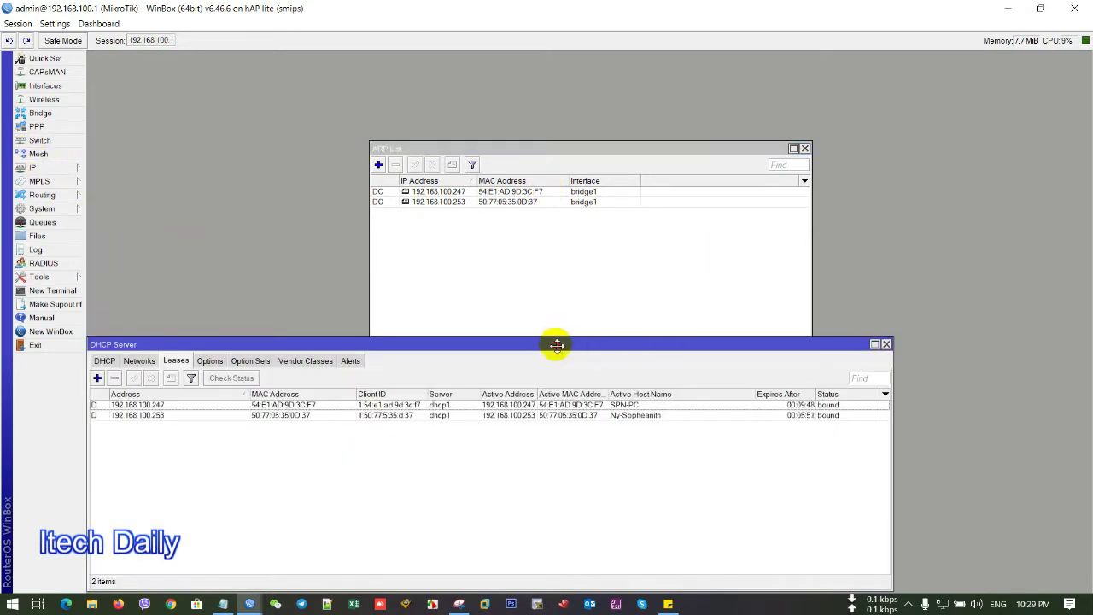
{"action": "left_click_drag", "start_coordinate": [556, 345], "coordinate": [684, 259]}
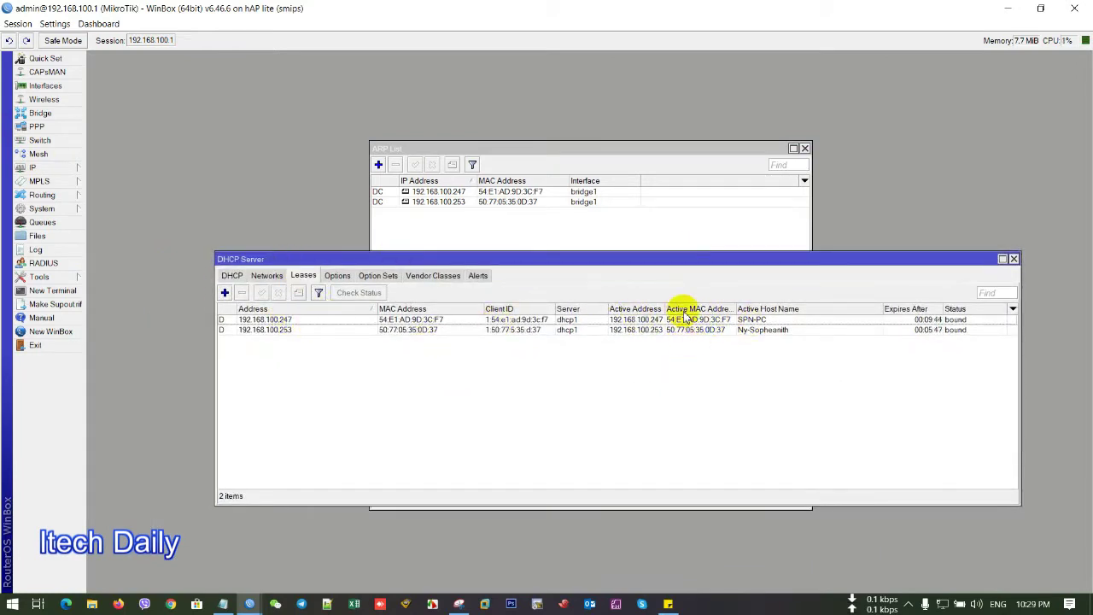
{"action": "left_click", "coordinate": [276, 320]}
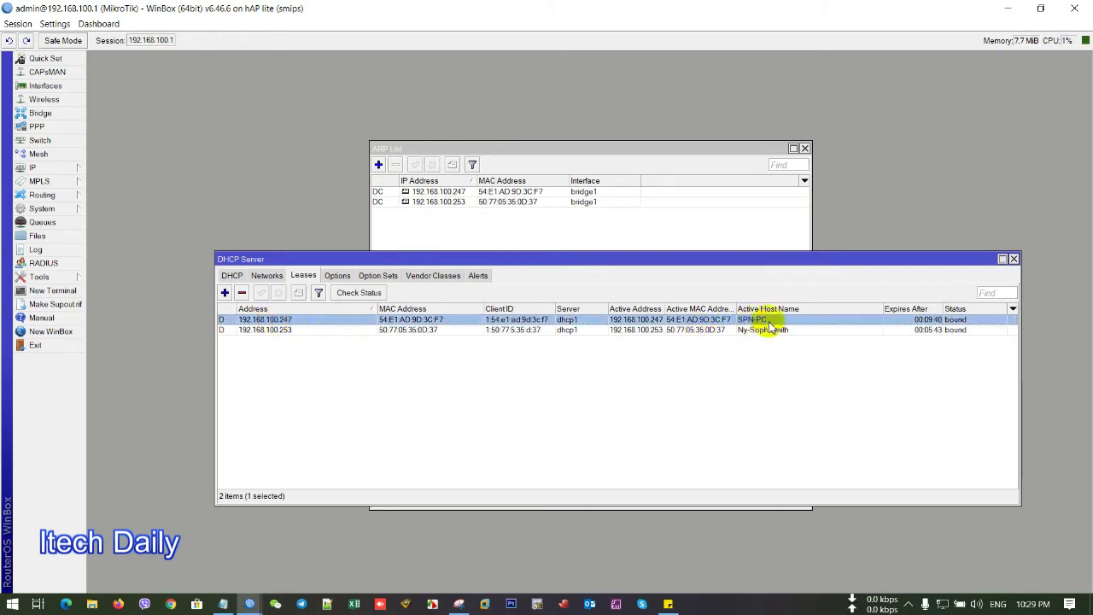
{"action": "left_click", "coordinate": [274, 330]}
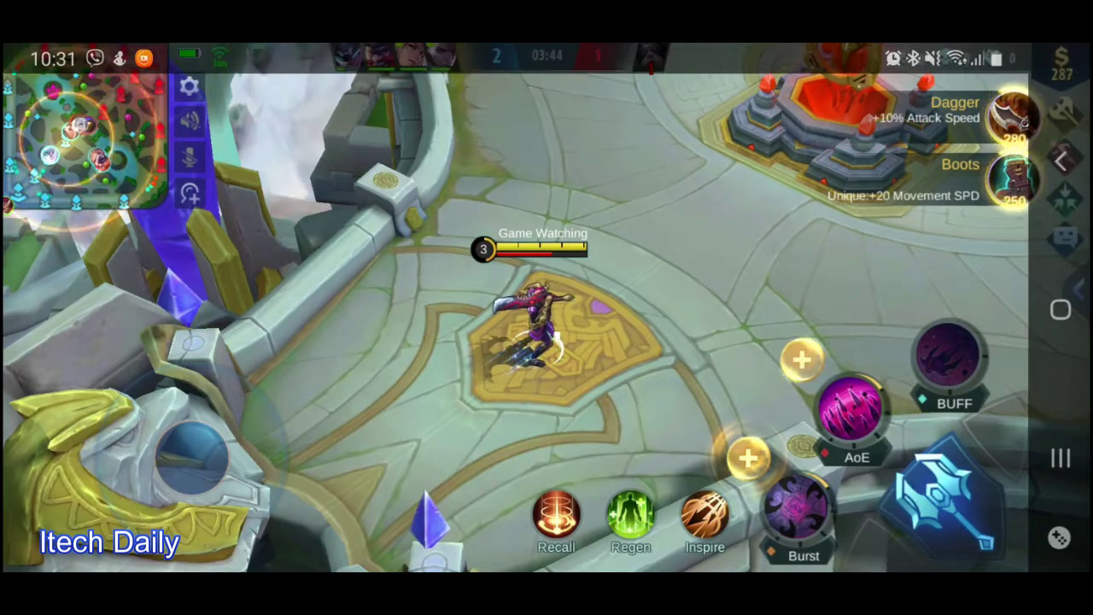
Step: Check the phone's connected Wi-Fi details to confirm its address 192.168.100.253, then return
{"action": "left_click_drag", "start_coordinate": [546, 47], "coordinate": [547, 513]}
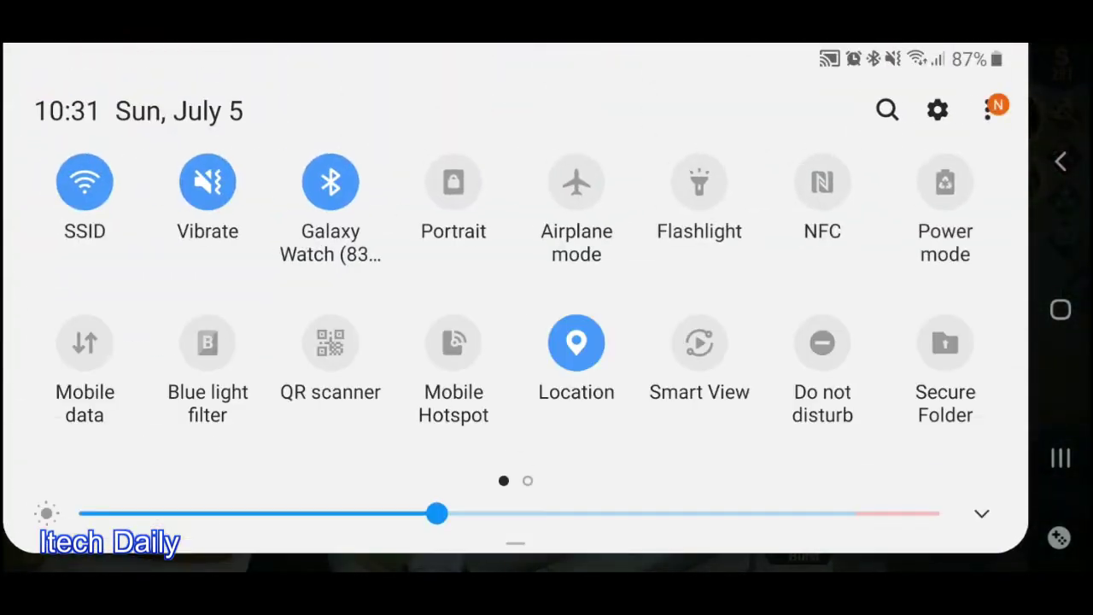
{"action": "left_click_drag", "start_coordinate": [547, 530], "coordinate": [547, 512]}
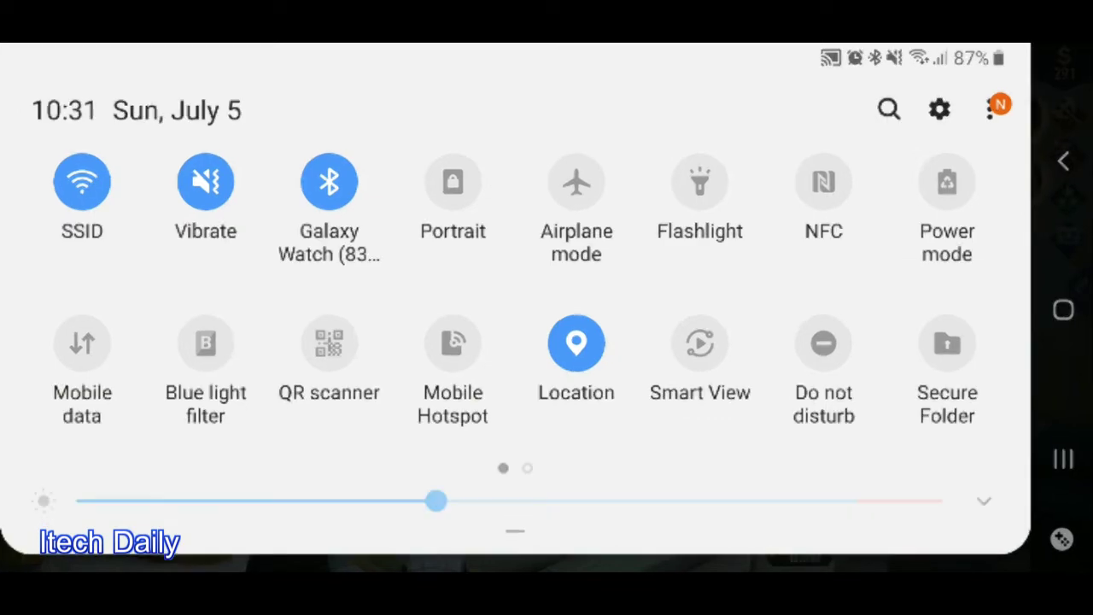
{"action": "left_click", "coordinate": [82, 181]}
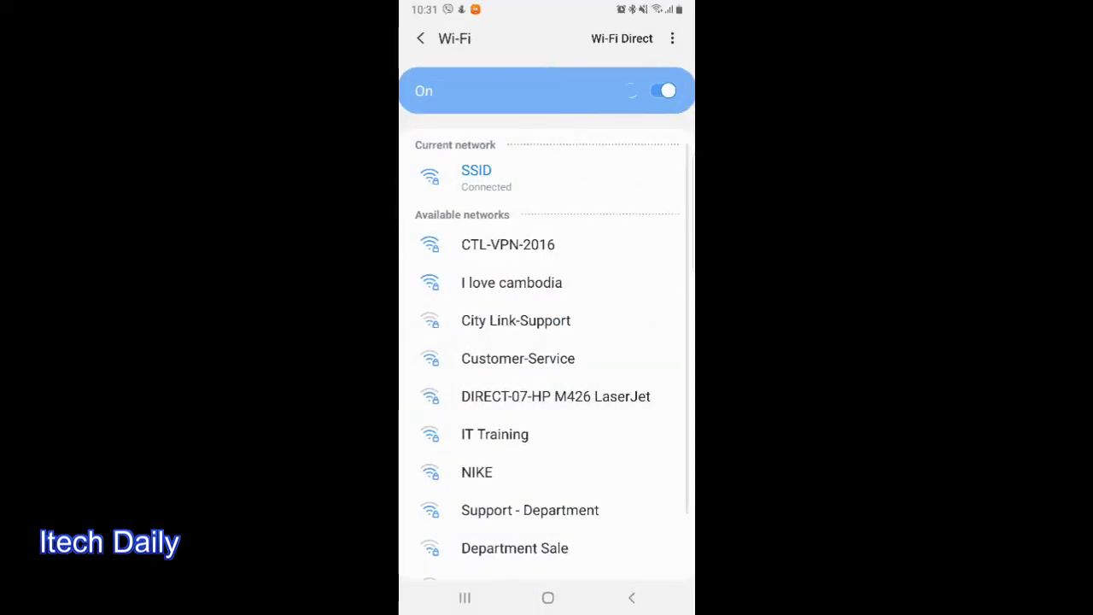
{"action": "left_click", "coordinate": [476, 177]}
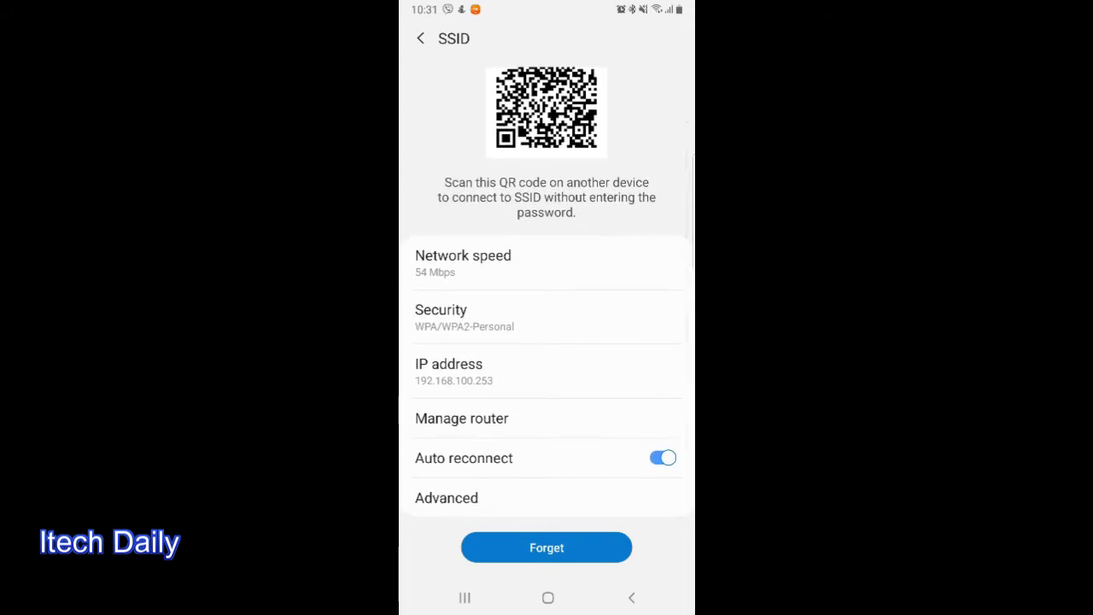
{"action": "left_click", "coordinate": [632, 597]}
{"action": "left_click", "coordinate": [632, 597]}
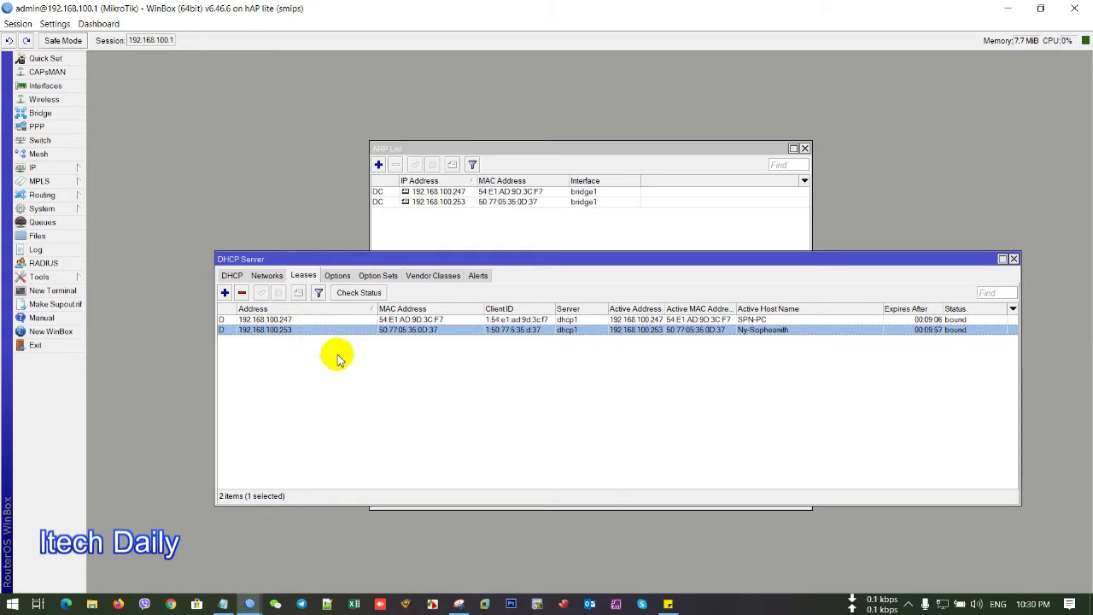
Step: Run Torch on bridge1 and select the 192.168.100.253 to 103.96.77.6 traffic row
{"action": "left_click", "coordinate": [43, 89]}
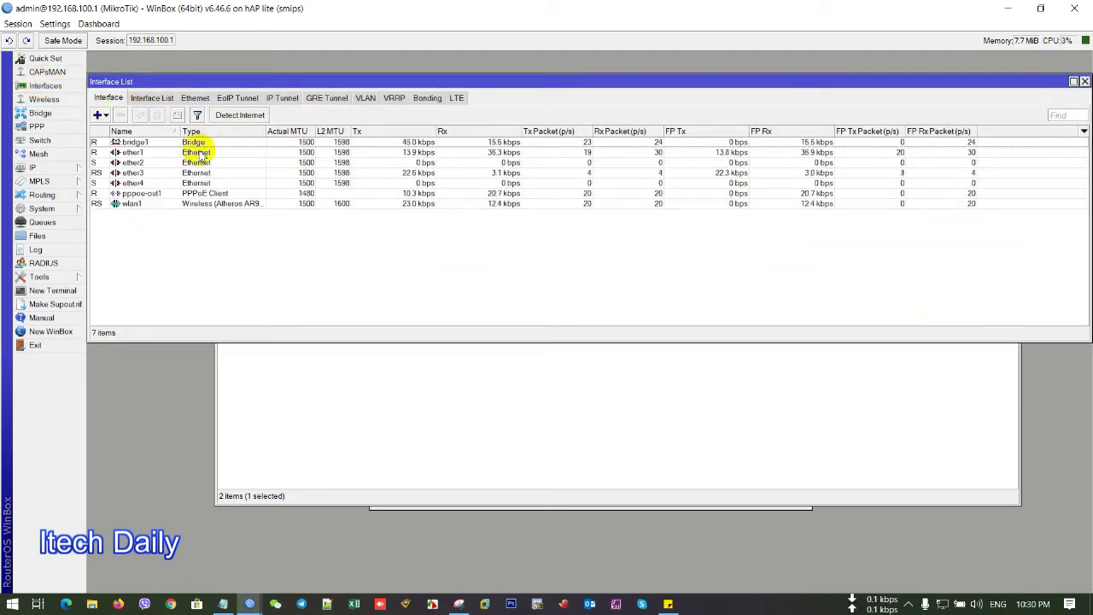
{"action": "left_click", "coordinate": [152, 143]}
{"action": "right_click", "coordinate": [153, 143]}
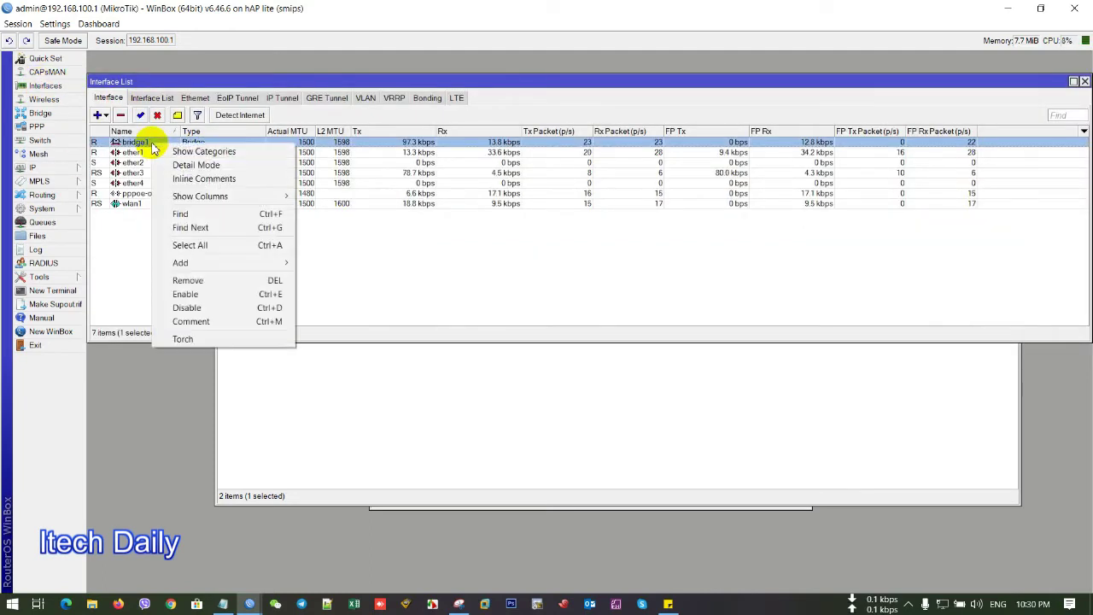
{"action": "left_click", "coordinate": [184, 340]}
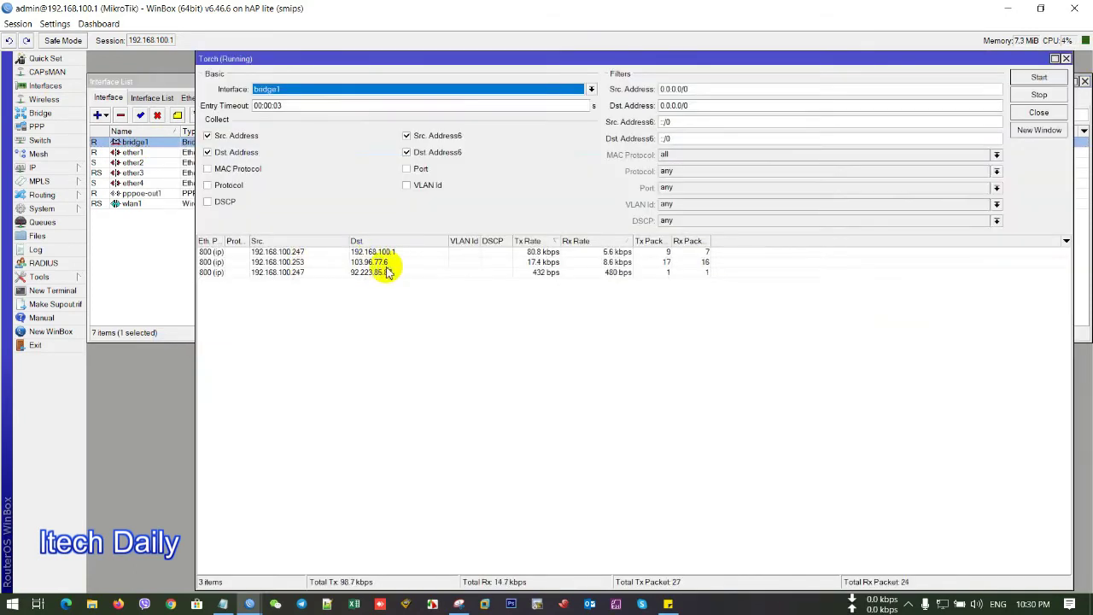
{"action": "left_click", "coordinate": [296, 263]}
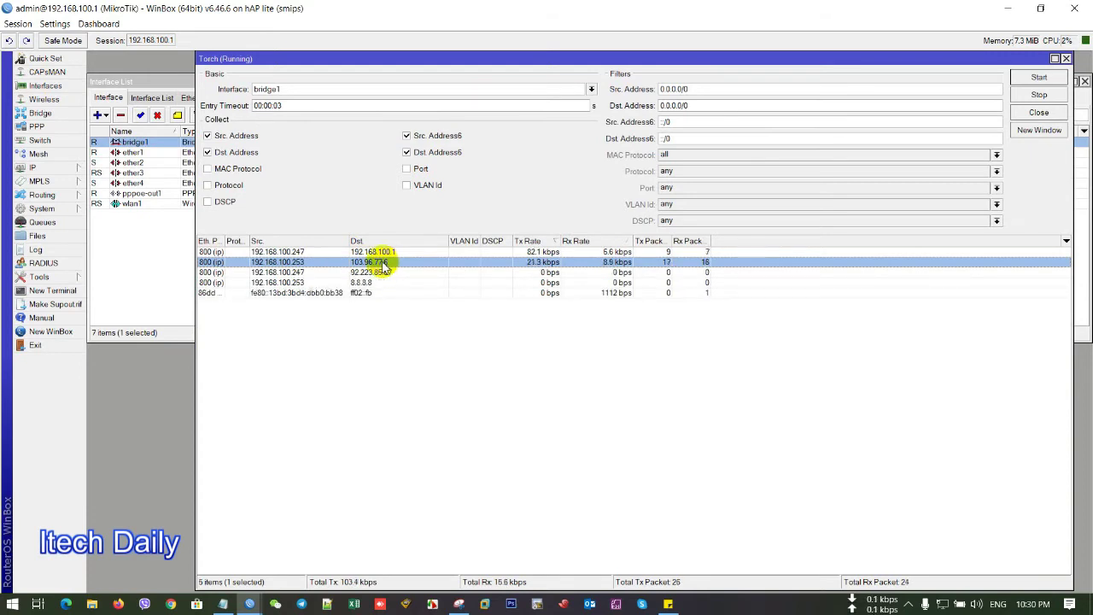
Step: Filter Torch to destination 103.96.77.6 and copy that address from the Dst. Address field
{"action": "double_click", "coordinate": [384, 266]}
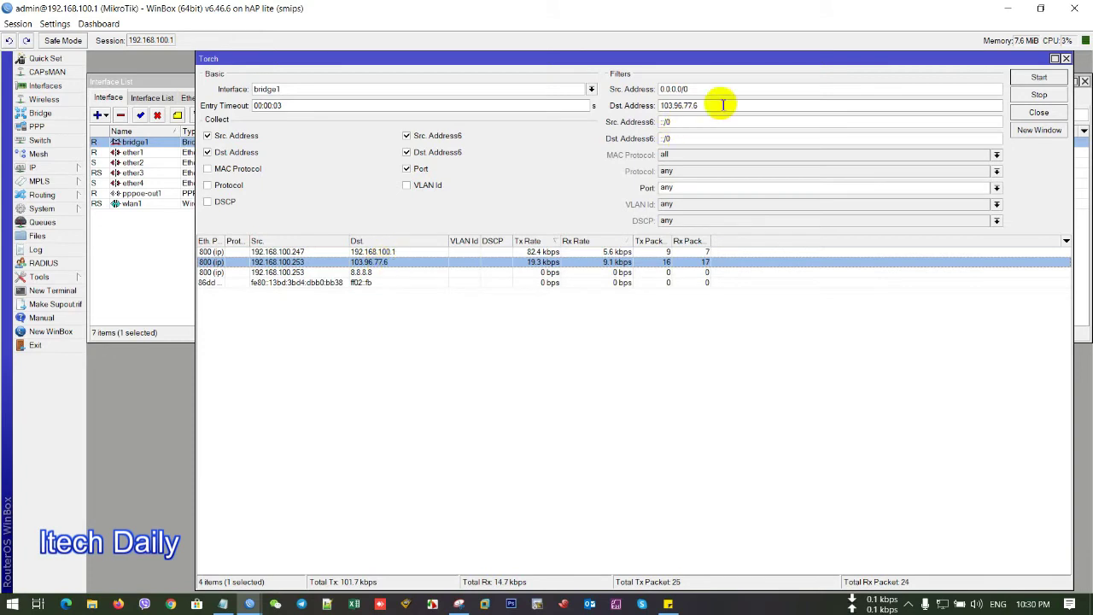
{"action": "double_click", "coordinate": [677, 106]}
{"action": "right_click", "coordinate": [683, 112]}
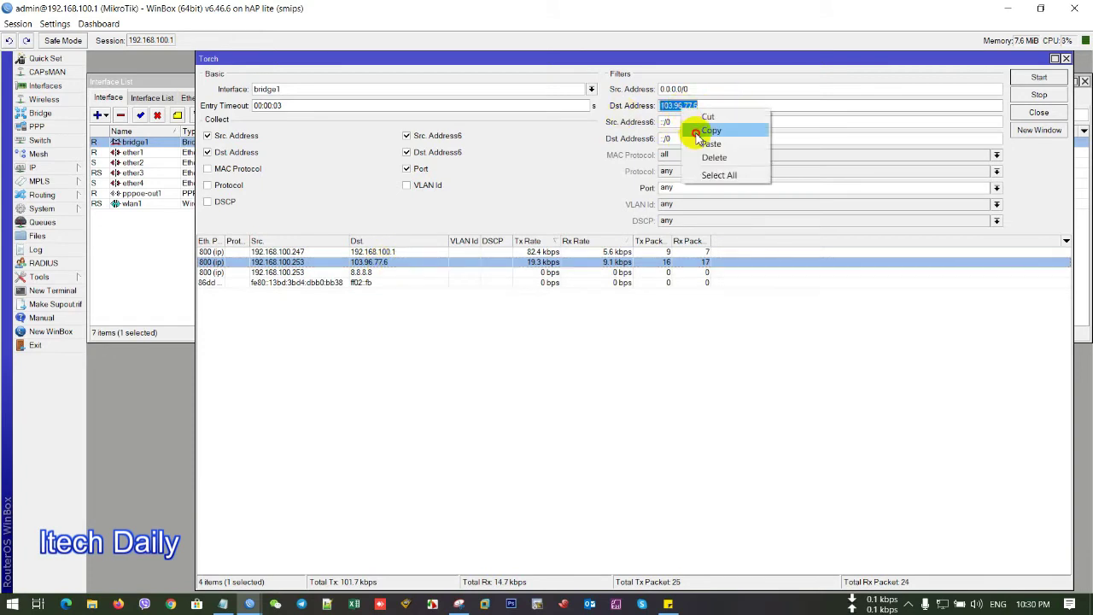
{"action": "left_click", "coordinate": [709, 130]}
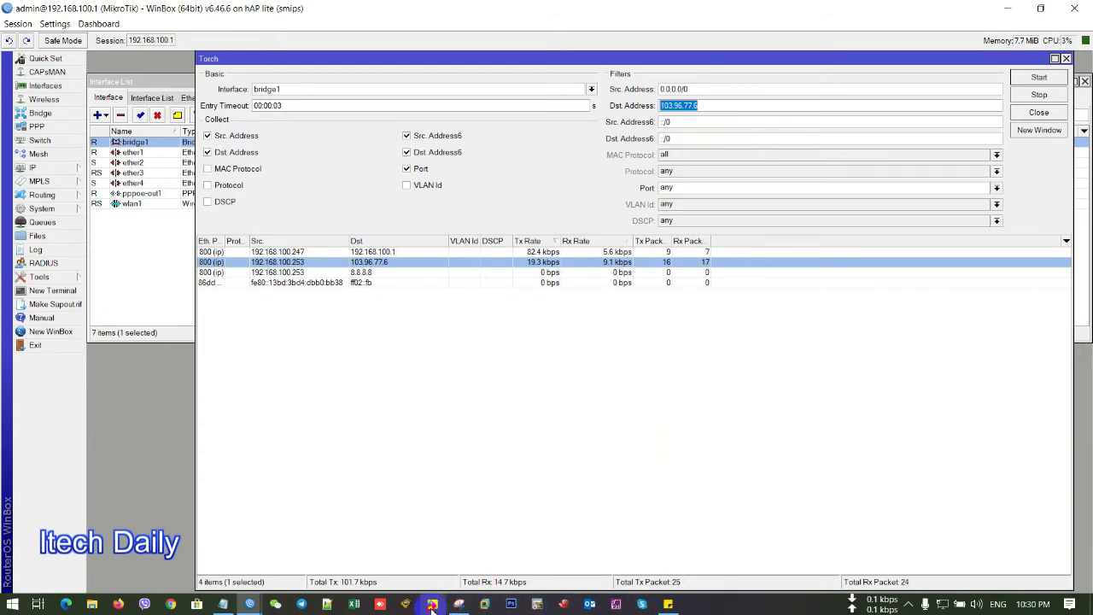
{"action": "left_click", "coordinate": [453, 413]}
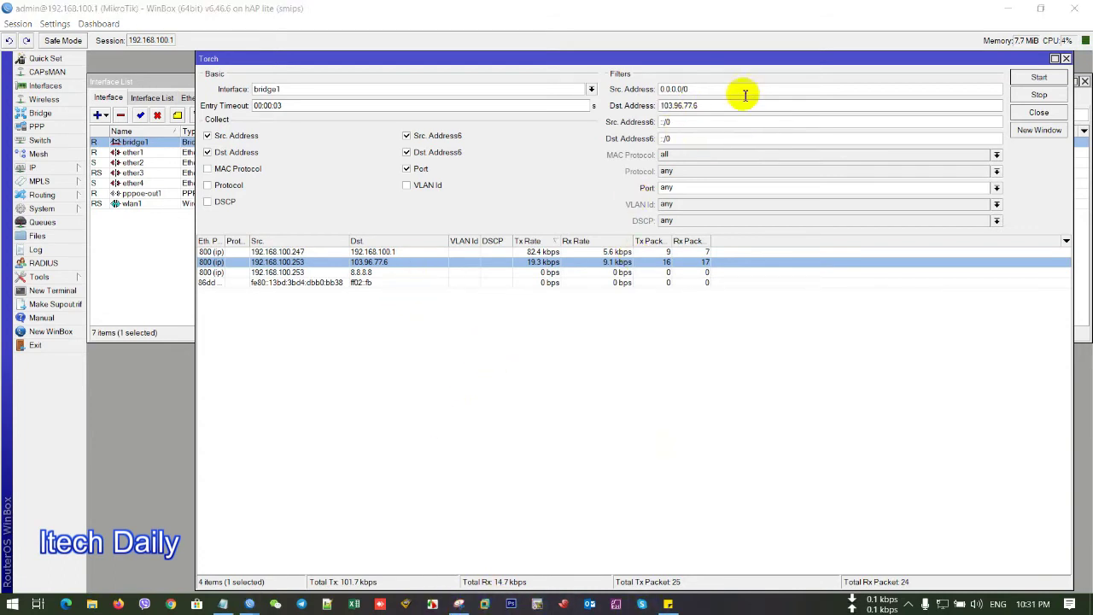
{"action": "double_click", "coordinate": [692, 106]}
{"action": "right_click", "coordinate": [687, 106]}
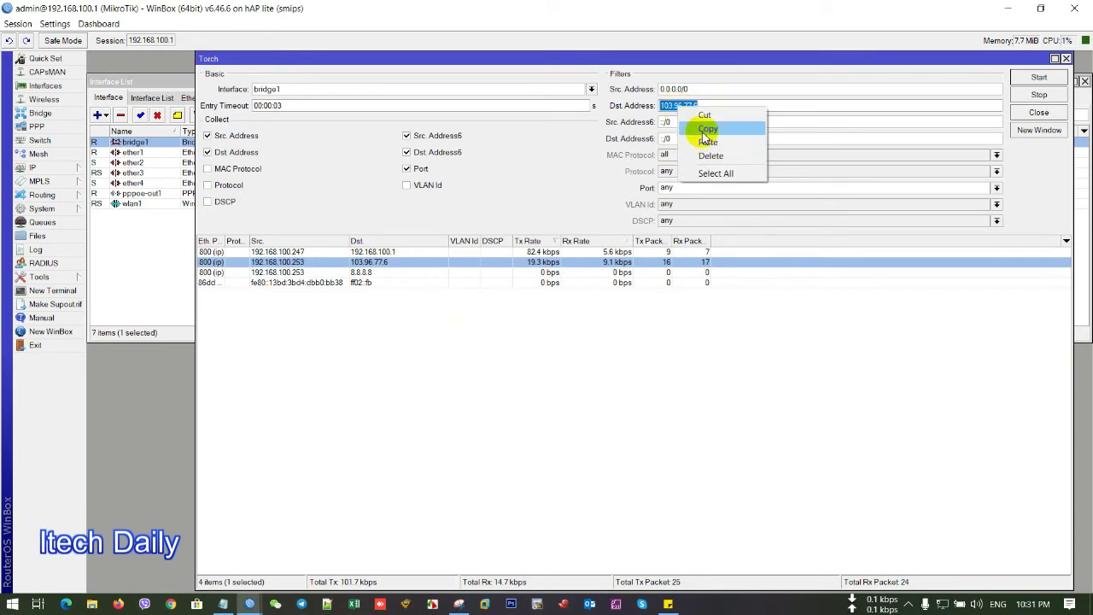
{"action": "left_click", "coordinate": [700, 129]}
{"action": "left_click", "coordinate": [39, 168]}
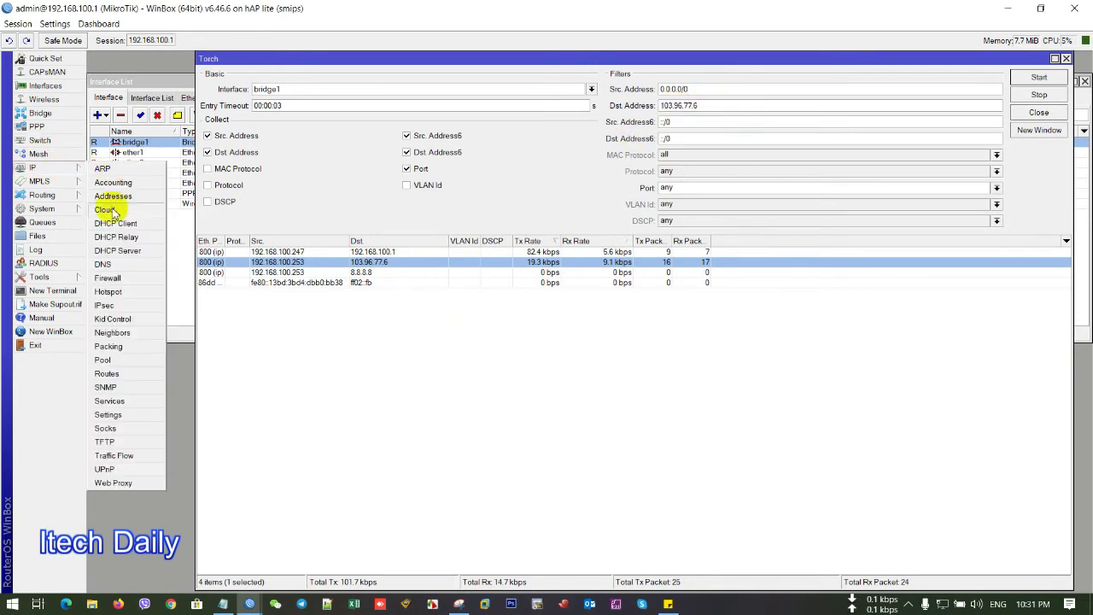
Step: Add a new forward-chain filter rule with 103.96.77.6 pasted as Dst. Address
{"action": "left_click", "coordinate": [107, 278]}
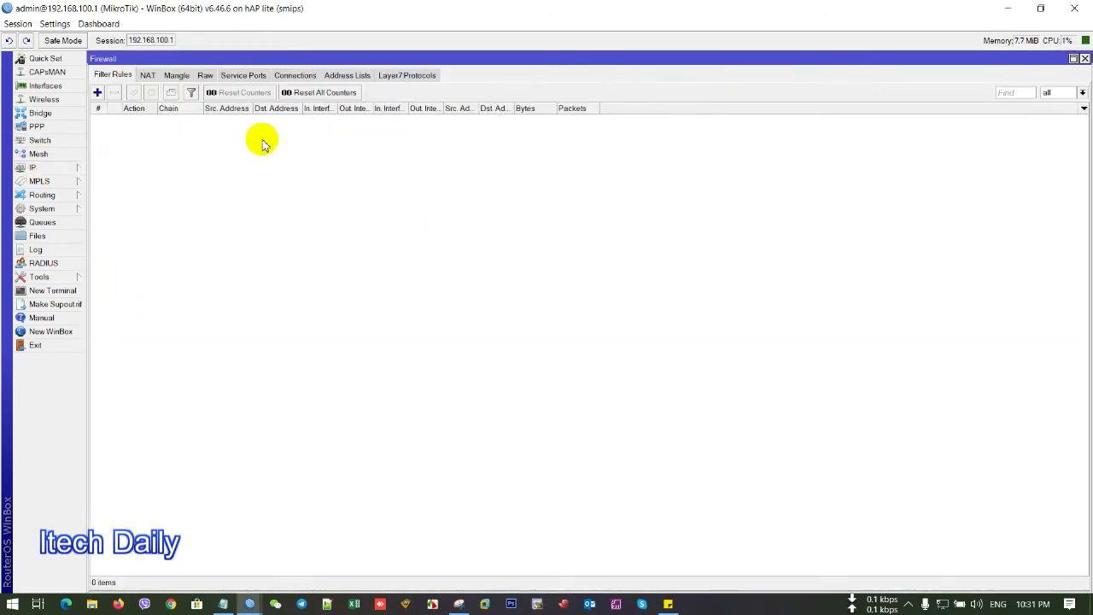
{"action": "left_click", "coordinate": [98, 92]}
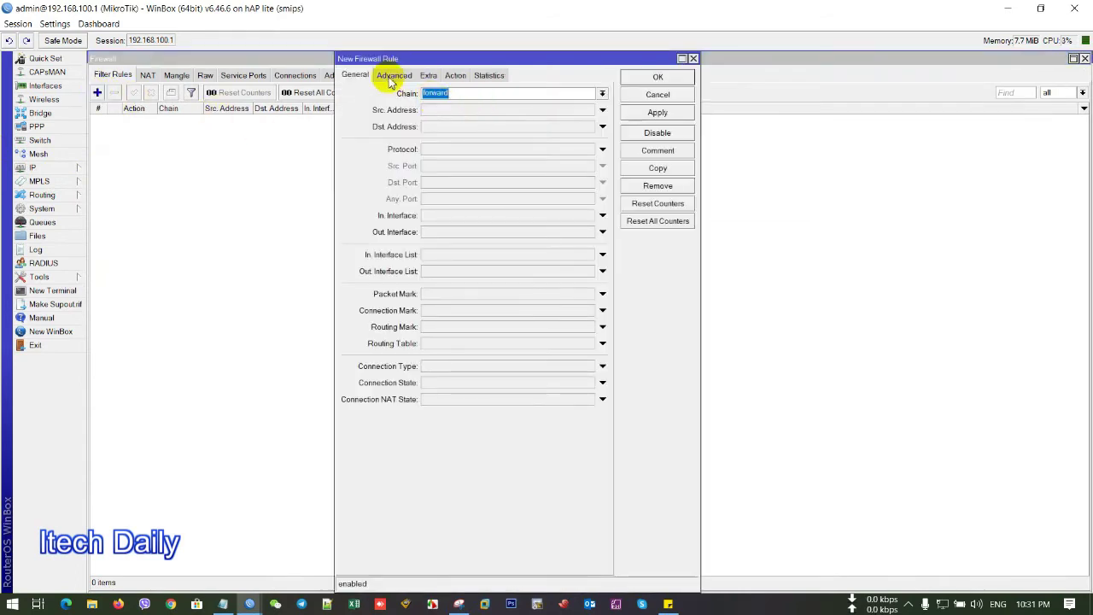
{"action": "left_click", "coordinate": [467, 126]}
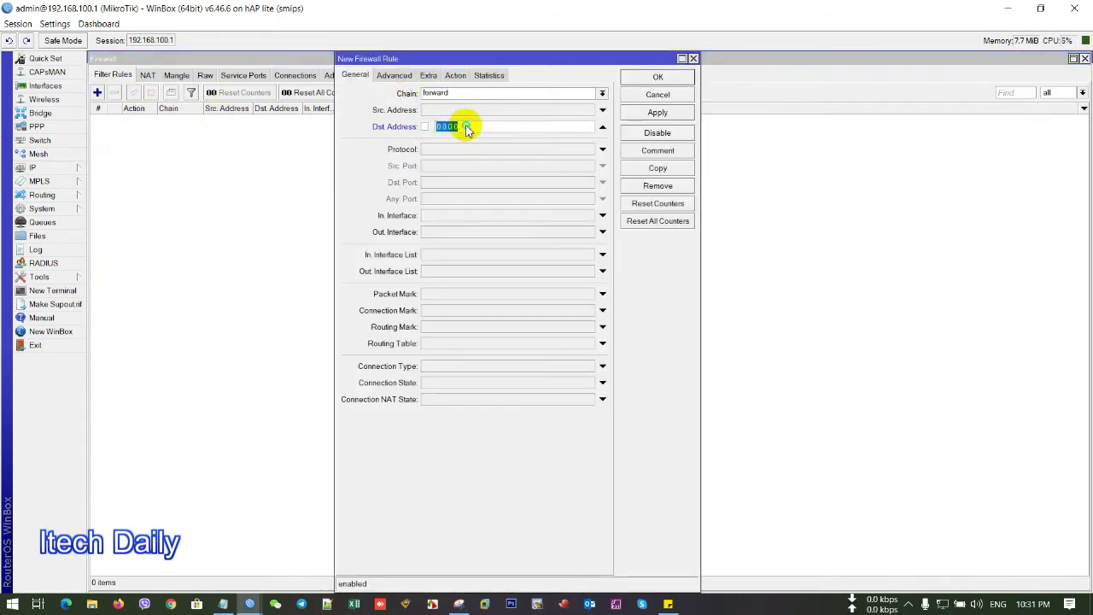
{"action": "right_click", "coordinate": [467, 126]}
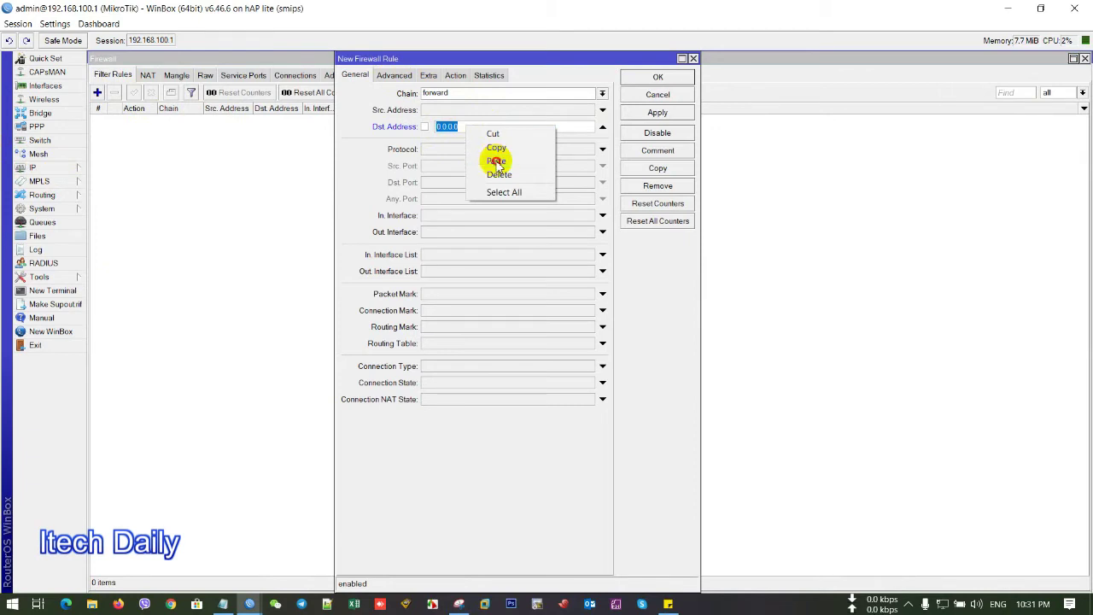
{"action": "left_click", "coordinate": [497, 164]}
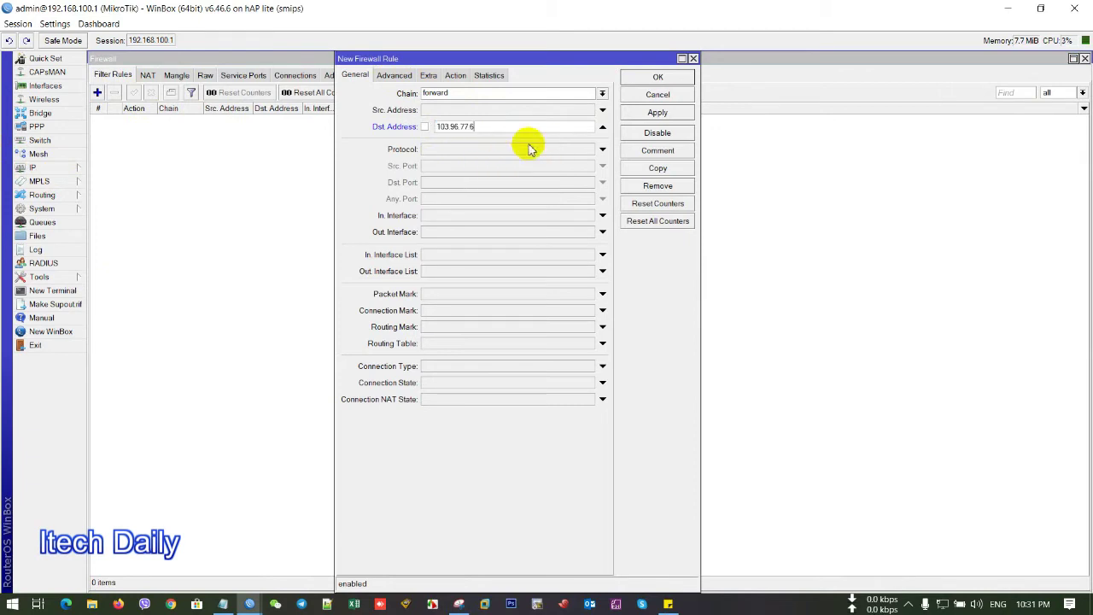
Step: Set the rule's action to drop, then apply and save it
{"action": "left_click", "coordinate": [457, 75]}
{"action": "left_click", "coordinate": [467, 96]}
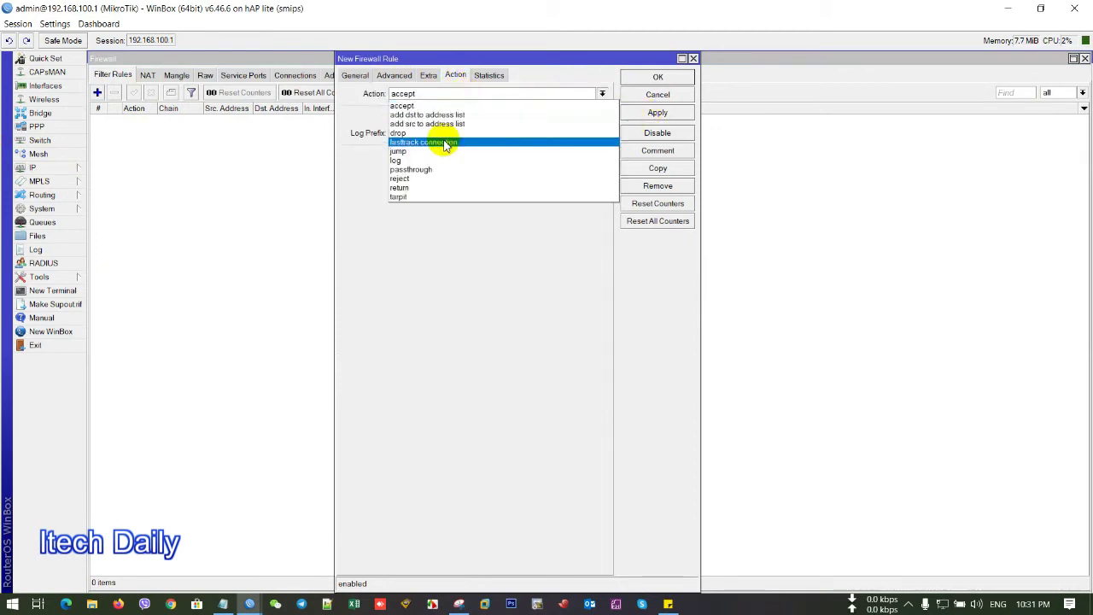
{"action": "left_click", "coordinate": [443, 137]}
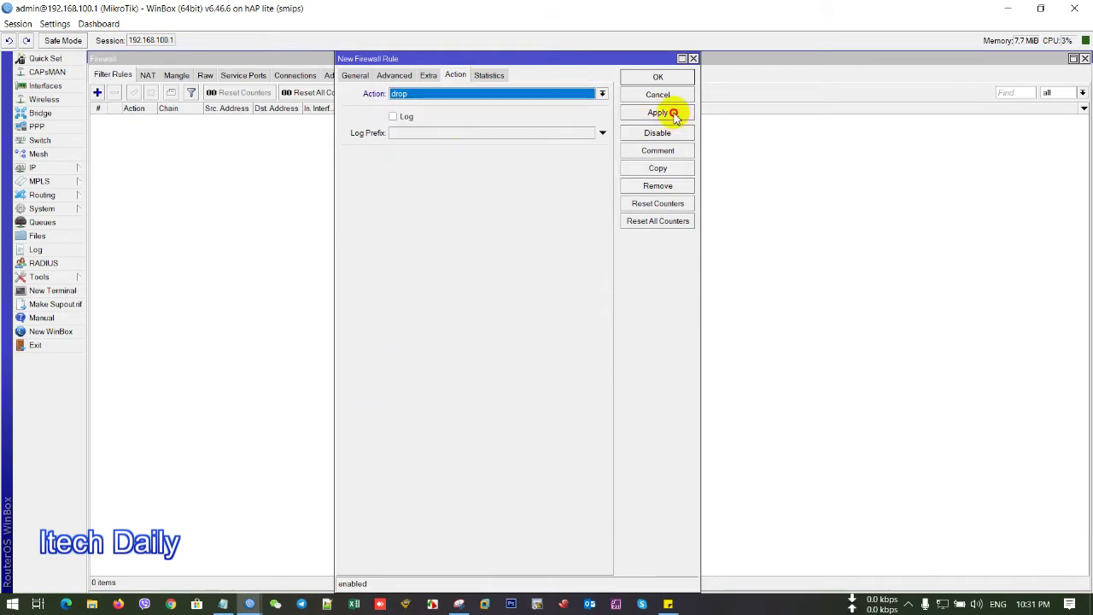
{"action": "left_click", "coordinate": [676, 112]}
{"action": "left_click", "coordinate": [664, 76]}
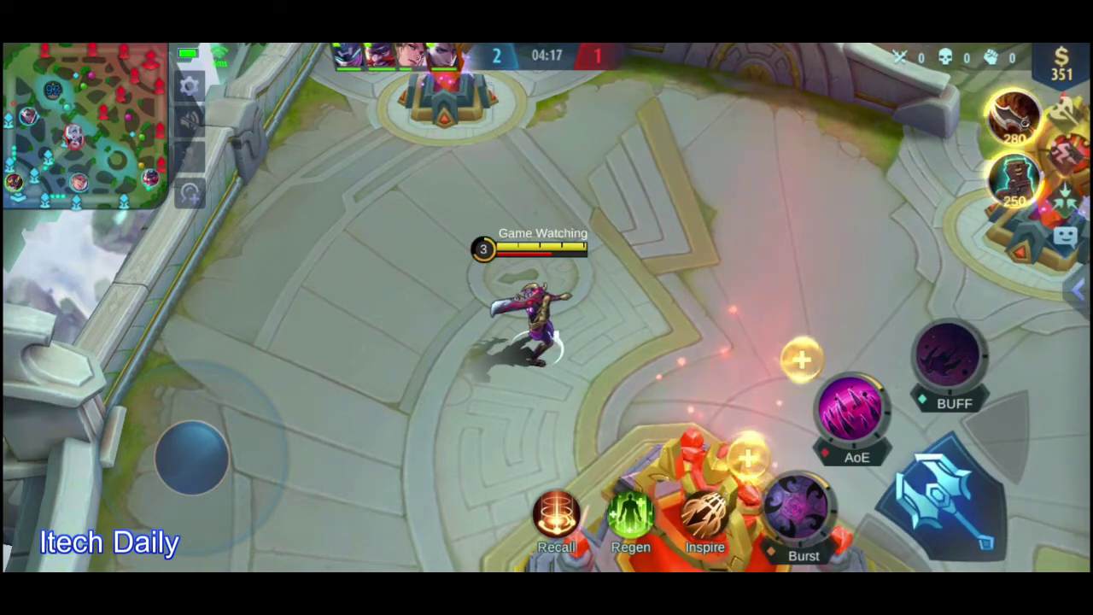
Step: Push the Mobile Legends movement joystick repeatedly to test whether the hero still responds
{"action": "mouse_move", "coordinate": [192, 452]}
{"action": "left_mouse_down"}
{"action": "mouse_move", "coordinate": [205, 391]}
{"action": "mouse_move", "coordinate": [229, 413]}
{"action": "left_mouse_up"}
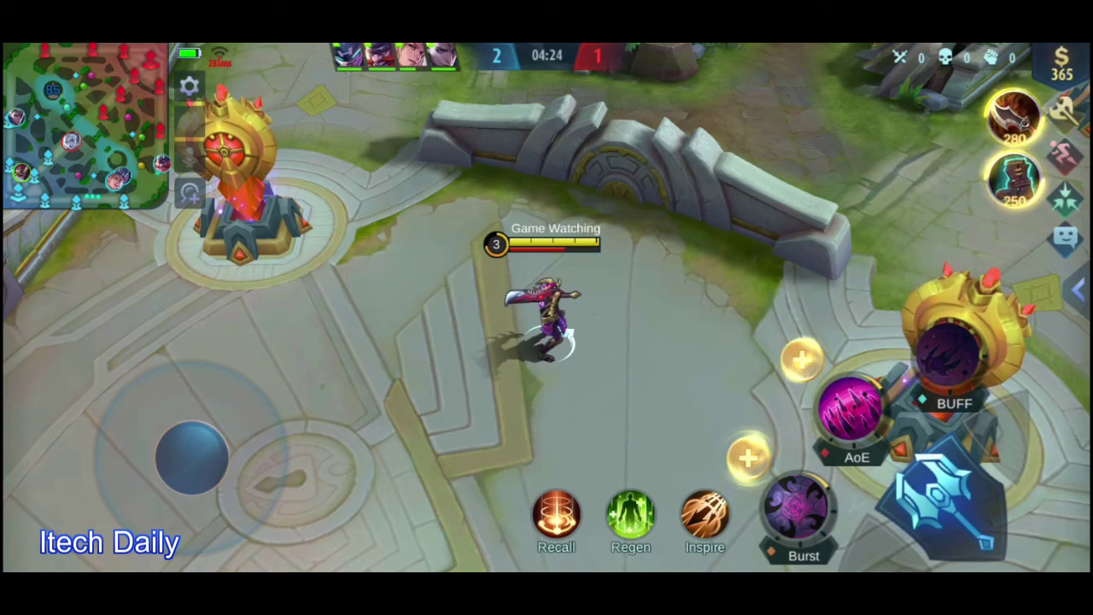
{"action": "mouse_move", "coordinate": [192, 458]}
{"action": "left_mouse_down"}
{"action": "mouse_move", "coordinate": [253, 439]}
{"action": "mouse_move", "coordinate": [239, 459]}
{"action": "mouse_move", "coordinate": [215, 401]}
{"action": "mouse_move", "coordinate": [241, 432]}
{"action": "mouse_move", "coordinate": [167, 461]}
{"action": "left_mouse_up"}
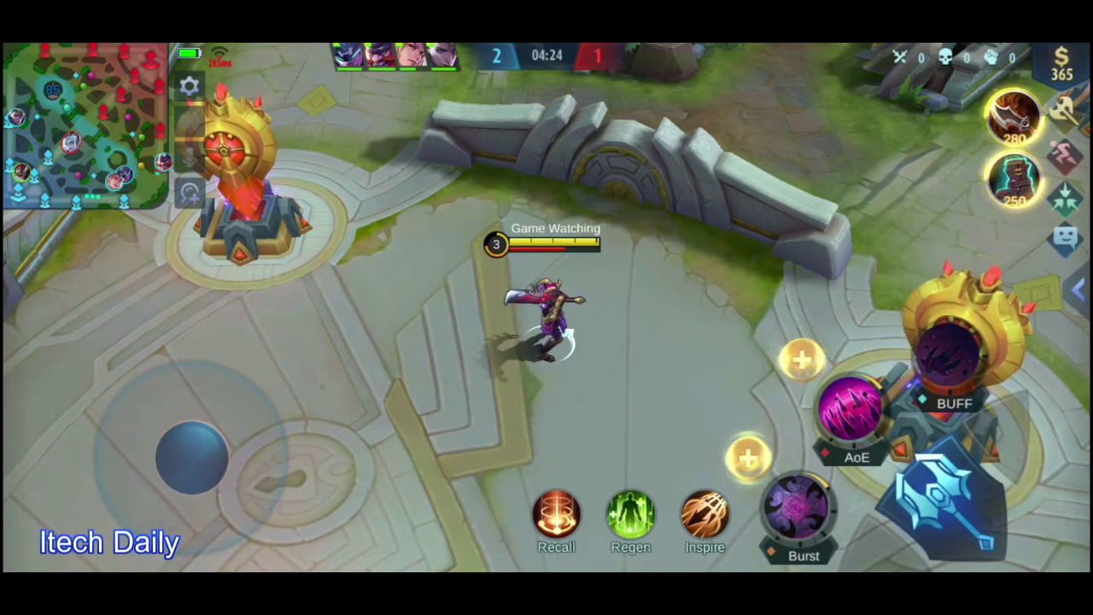
{"action": "mouse_move", "coordinate": [191, 458]}
{"action": "left_mouse_down"}
{"action": "mouse_move", "coordinate": [166, 441]}
{"action": "mouse_move", "coordinate": [256, 435]}
{"action": "mouse_move", "coordinate": [231, 403]}
{"action": "mouse_move", "coordinate": [244, 427]}
{"action": "left_mouse_up"}
{"action": "left_click_drag", "start_coordinate": [243, 427], "coordinate": [244, 427]}
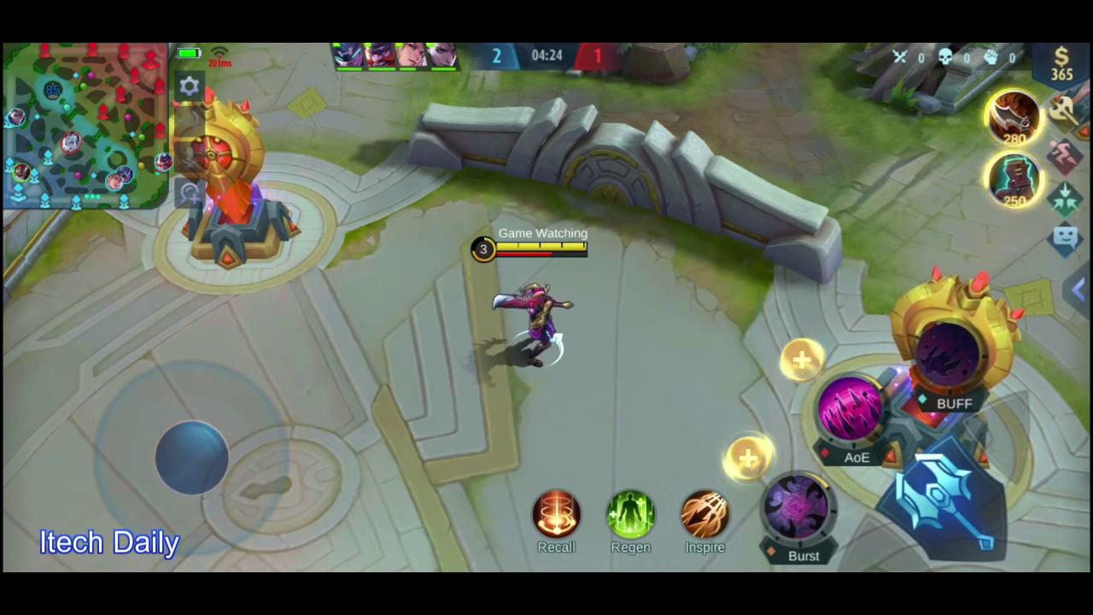
{"action": "mouse_move", "coordinate": [191, 458]}
{"action": "left_mouse_down"}
{"action": "mouse_move", "coordinate": [151, 459]}
{"action": "mouse_move", "coordinate": [254, 444]}
{"action": "left_mouse_up"}
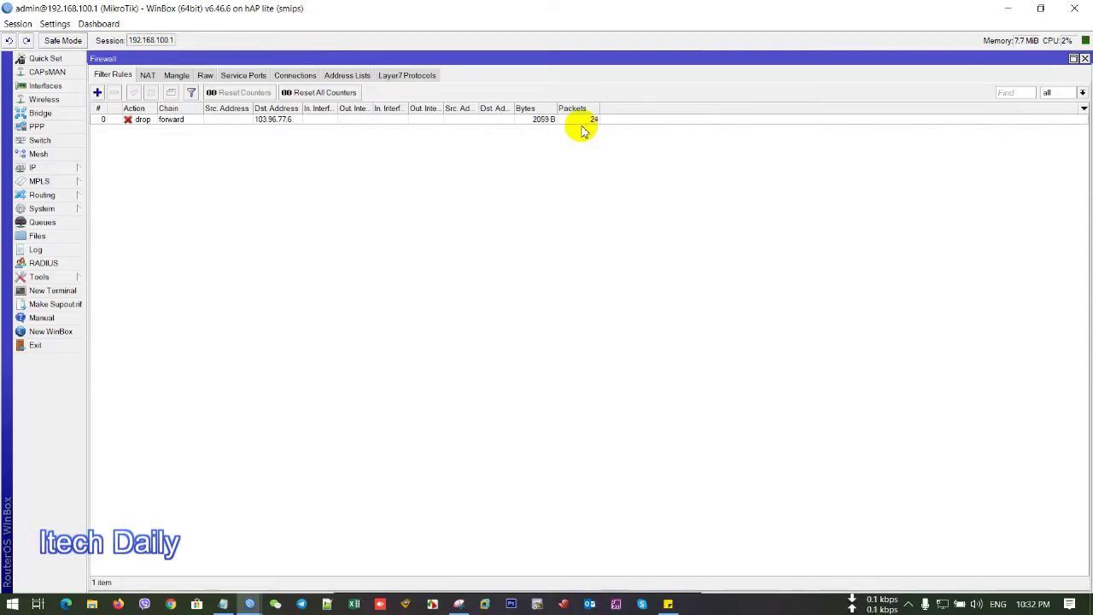
Step: Select firewall rule 0, the forward-chain drop rule for 103.96.77.6
{"action": "left_click", "coordinate": [159, 119]}
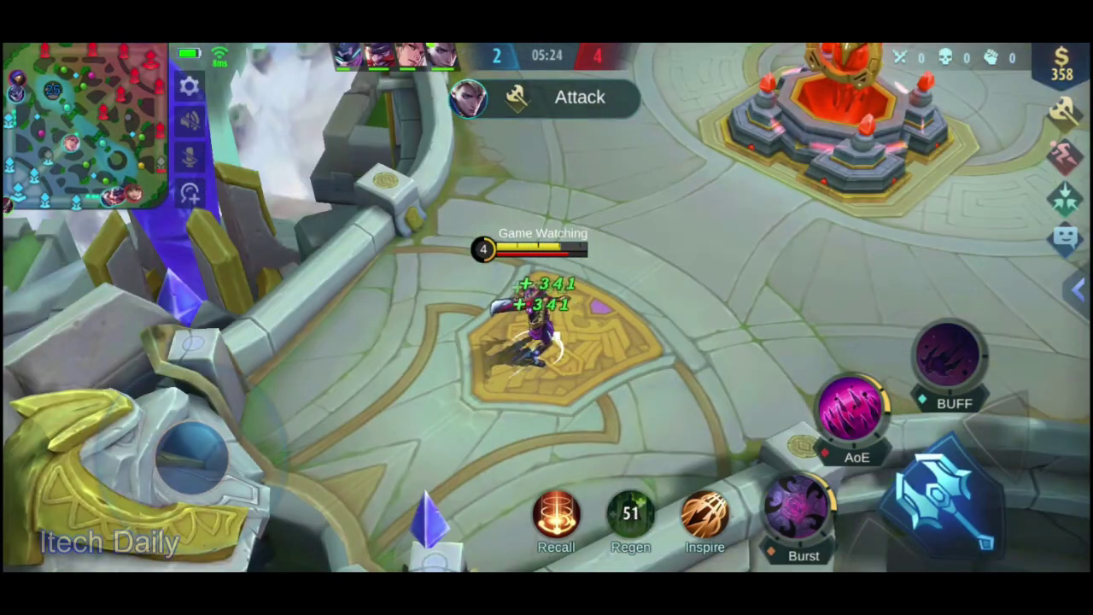
Step: Pull down the phone's notification shade over the resumed Mobile Legends match
{"action": "left_click_drag", "start_coordinate": [547, 44], "coordinate": [546, 384]}
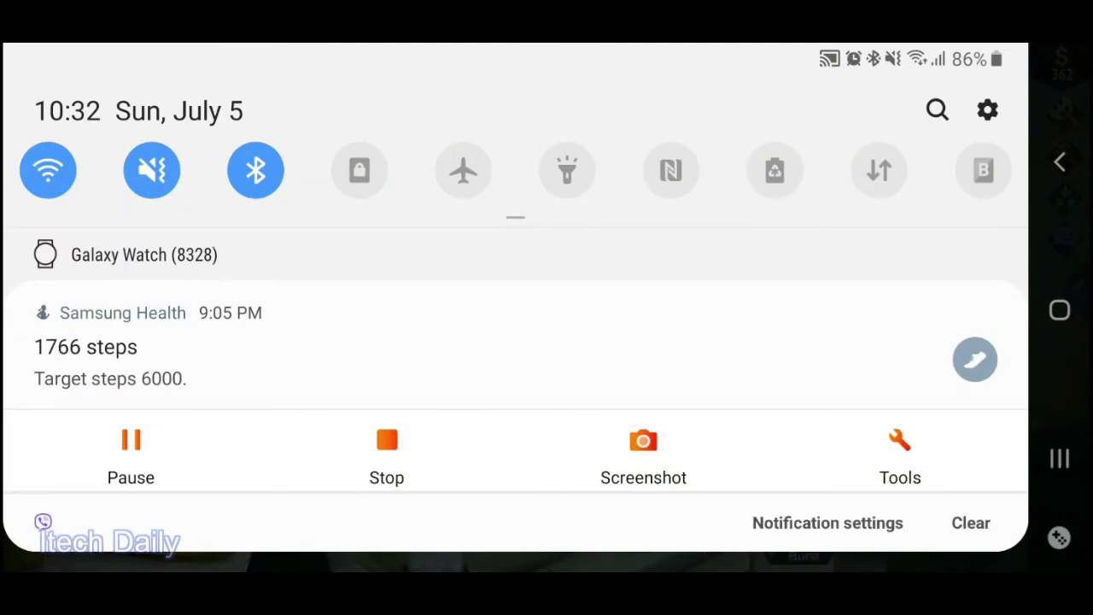